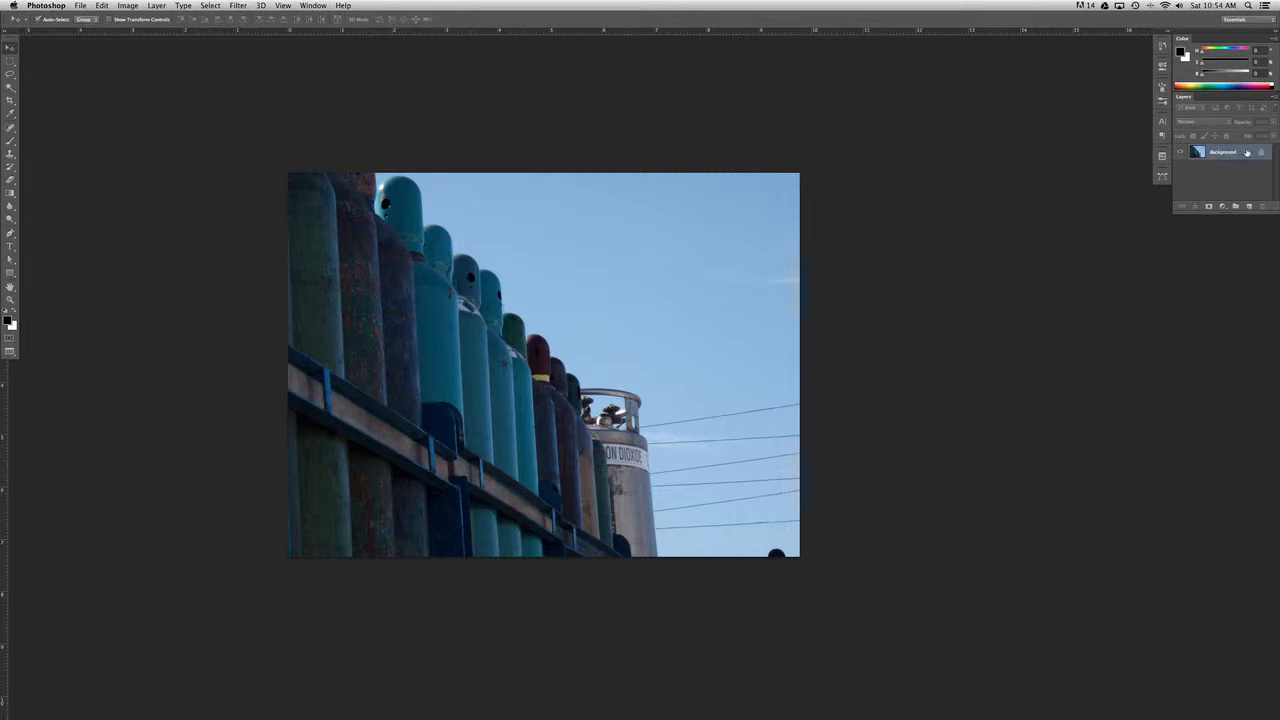
# Step: Convert the locked Background into an editable layer and add a layer mask to it
pyautogui.doubleClick(1247, 152)
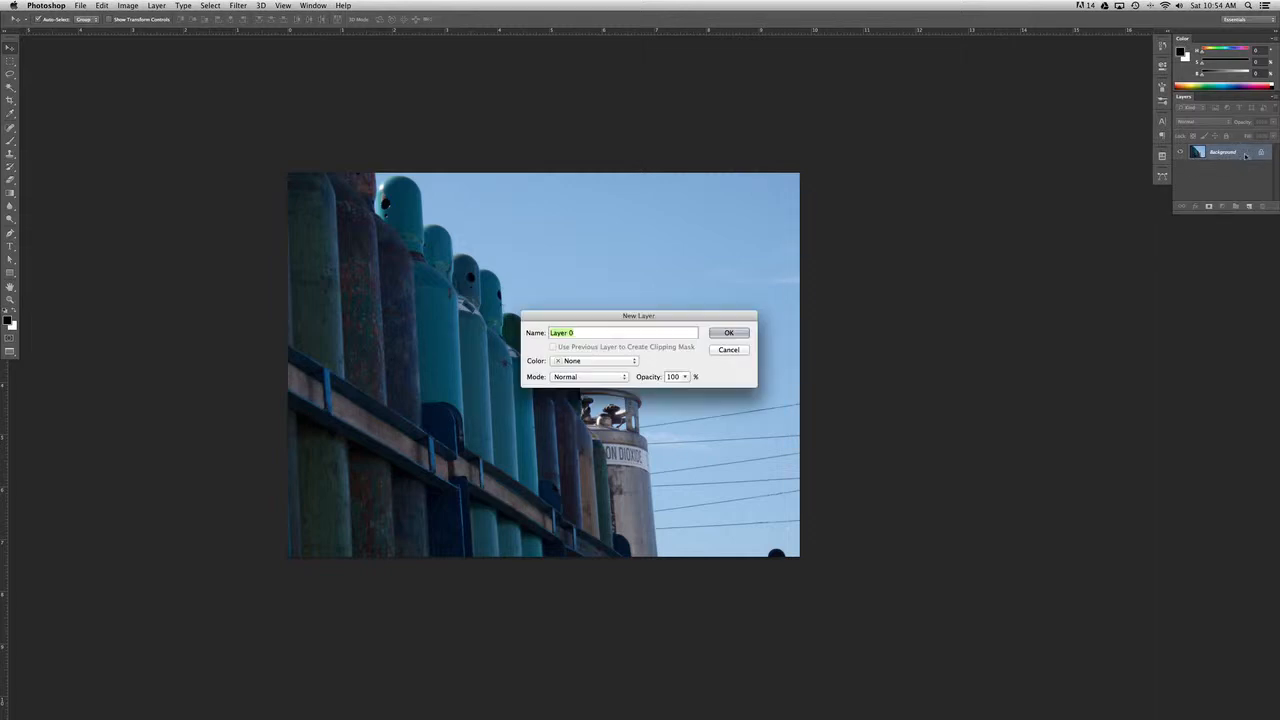
pyautogui.click(731, 334)
pyautogui.moveTo(1276, 208); pyautogui.dragTo(1249, 246)
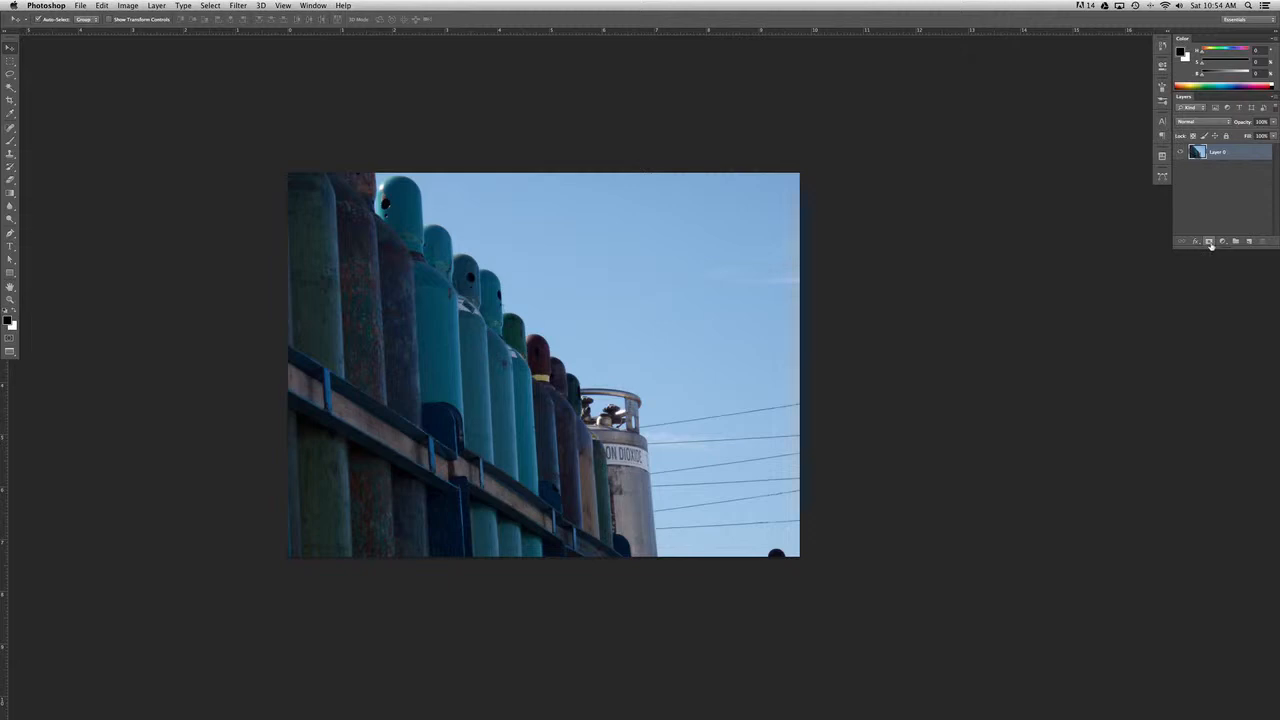
pyautogui.click(1209, 244)
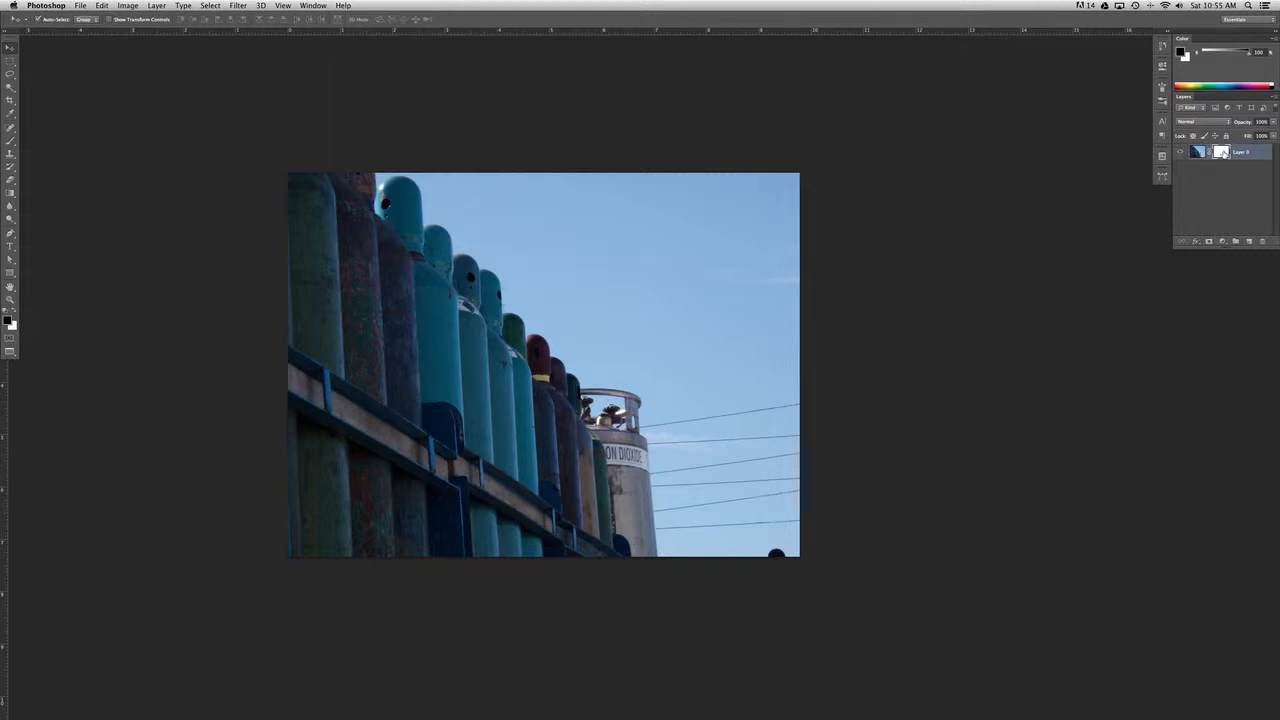
# Step: Compare editing the layer's image with editing its mask by alternating the active thumbnail, ending with the mask active
pyautogui.click(1197, 151)
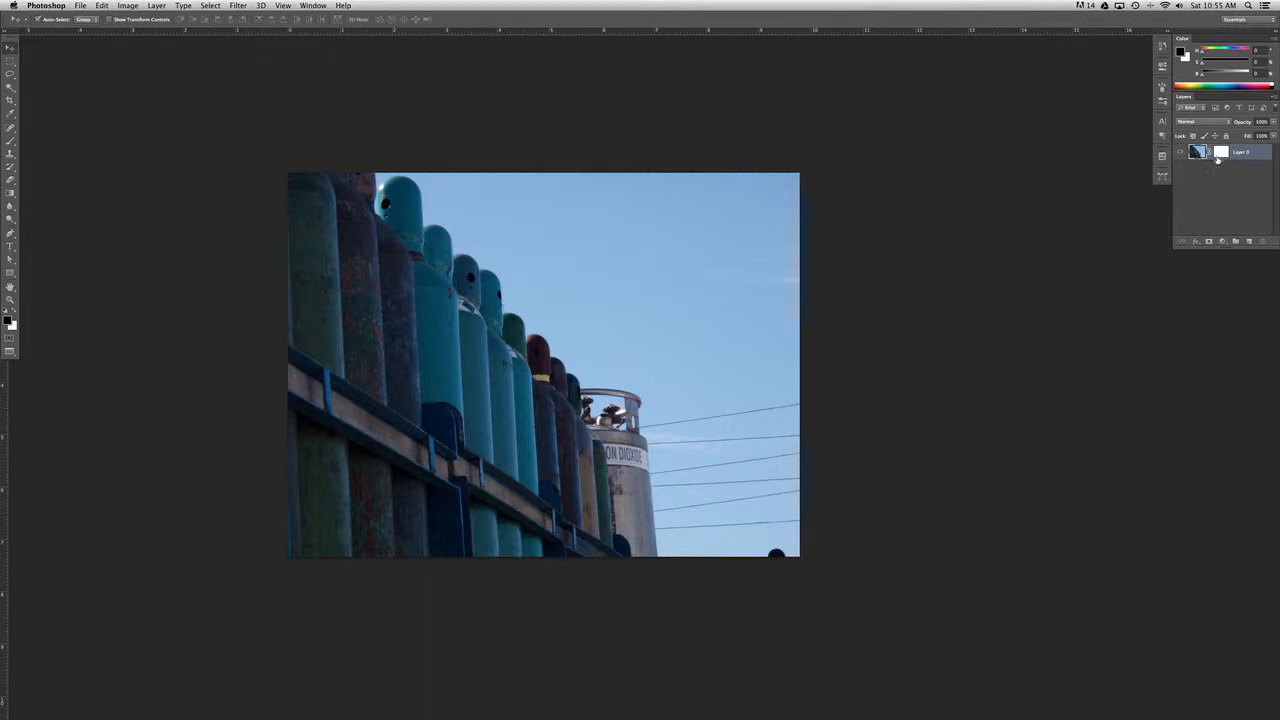
pyautogui.click(1222, 152)
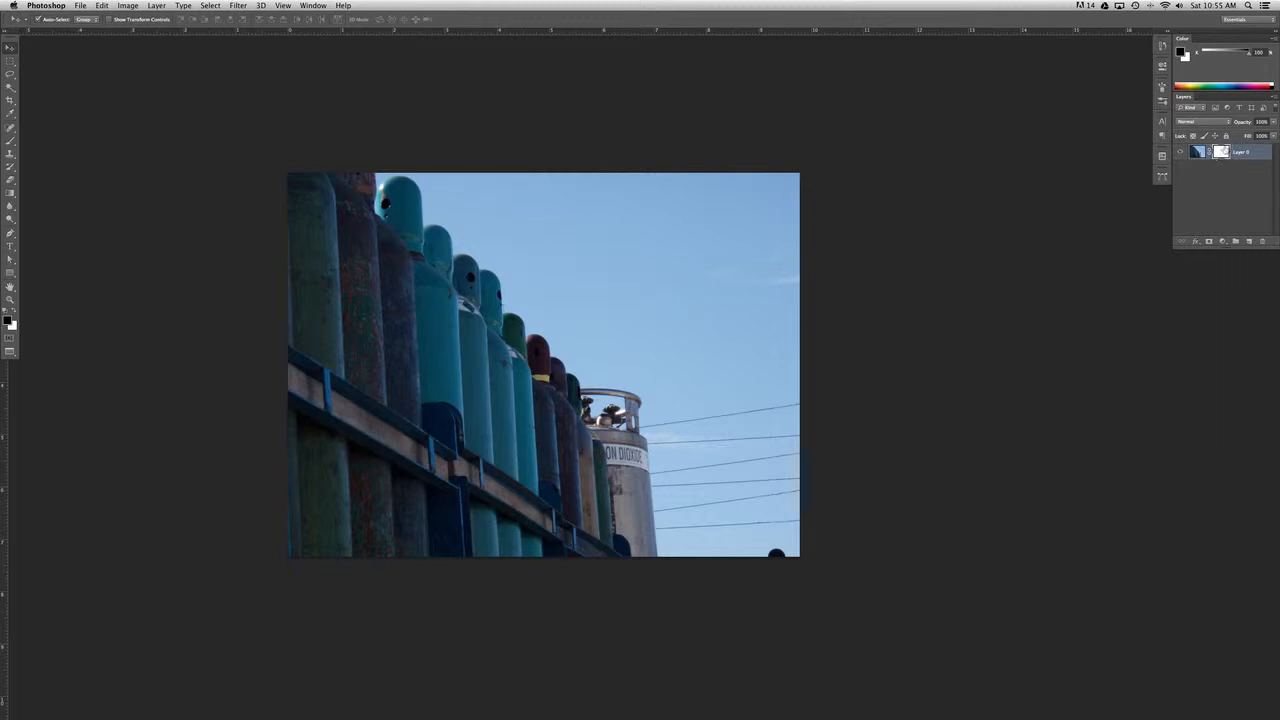
pyautogui.click(1198, 153)
pyautogui.doubleClick(1198, 154)
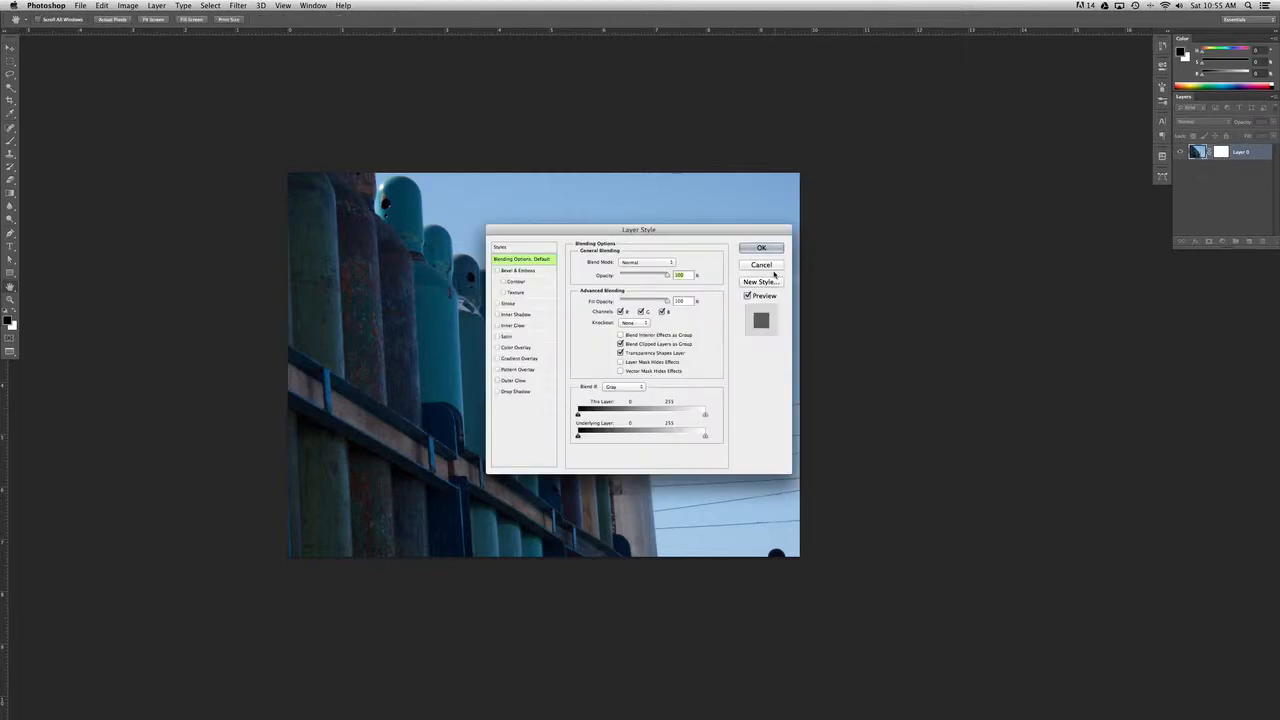
pyautogui.click(771, 267)
pyautogui.click(1220, 152)
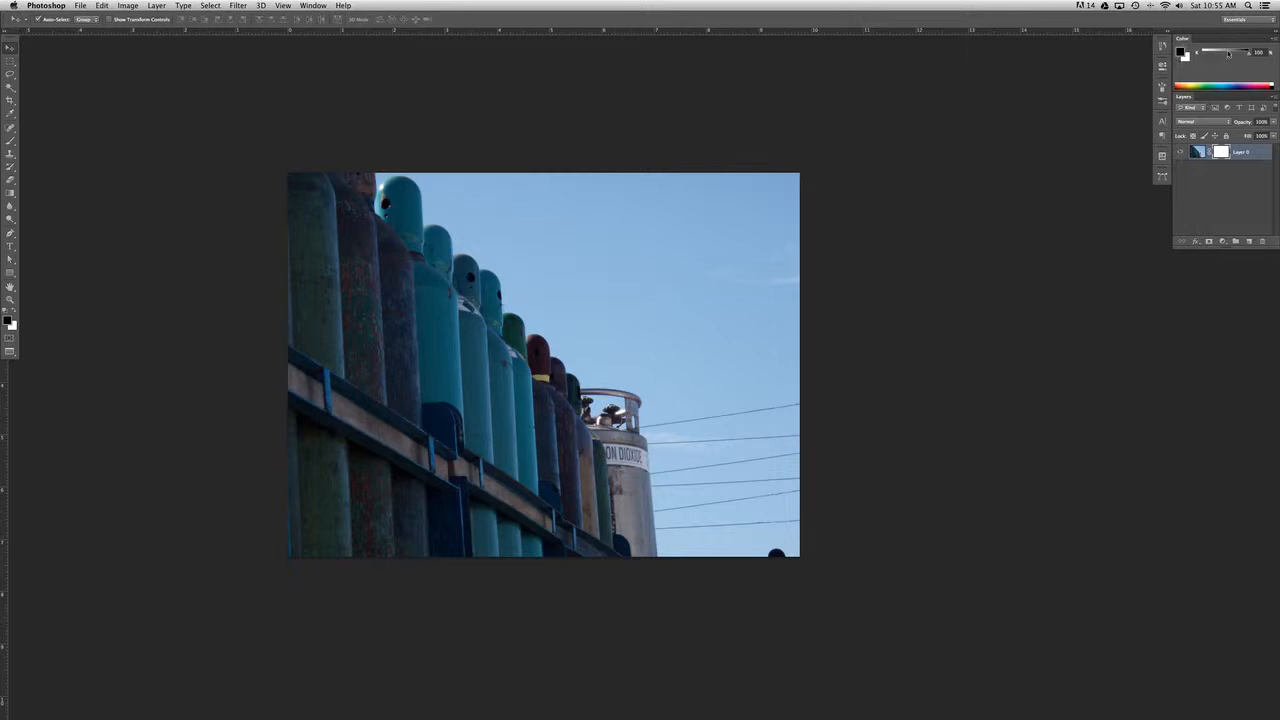
pyautogui.click(1197, 152)
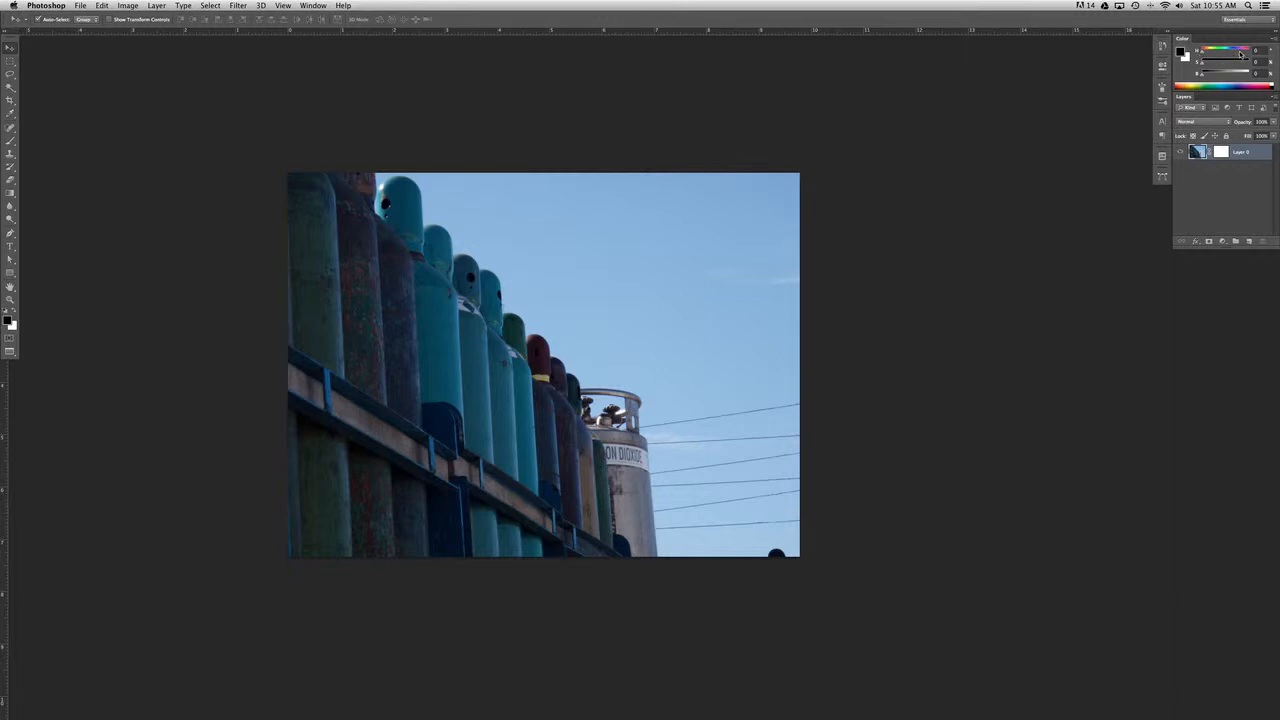
pyautogui.click(1221, 153)
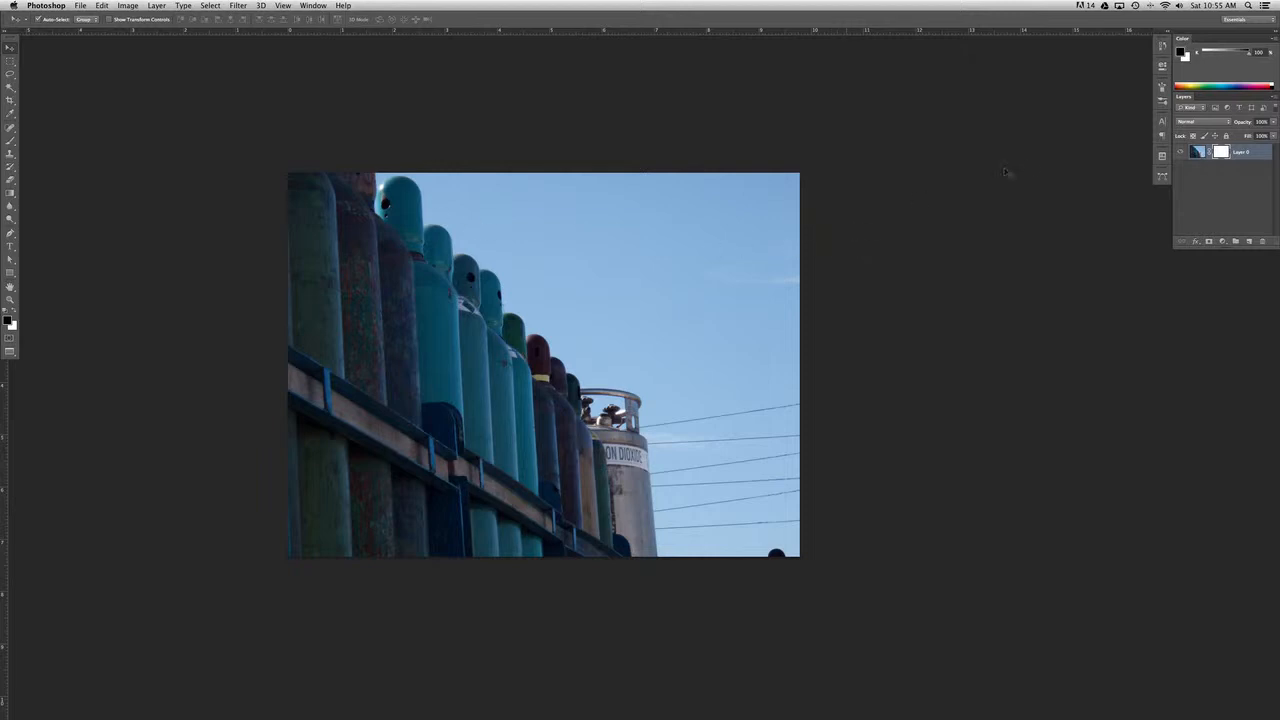
# Step: Activate the Brush tool and choose a hard round 20 px brush from the end of the presets list
pyautogui.click(1161, 101)
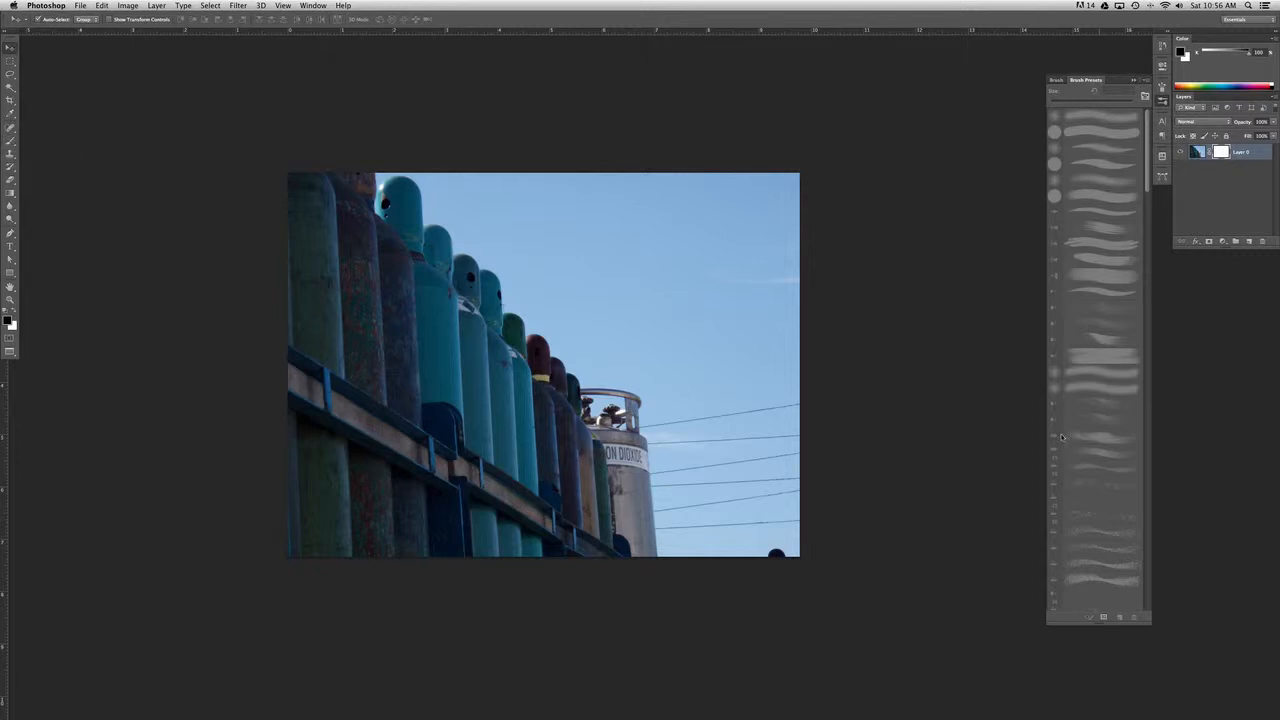
pyautogui.click(11, 142)
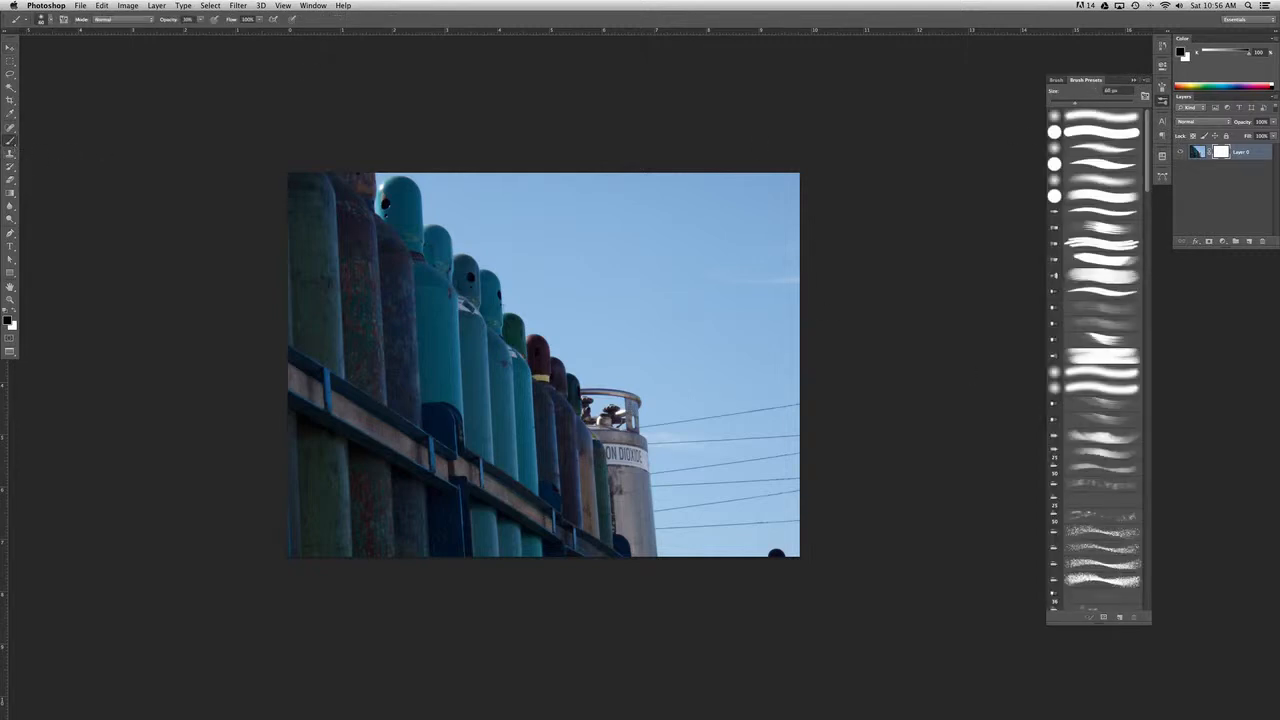
pyautogui.moveTo(1149, 621); pyautogui.dragTo(1147, 462)
pyautogui.moveTo(1148, 137); pyautogui.dragTo(1141, 442)
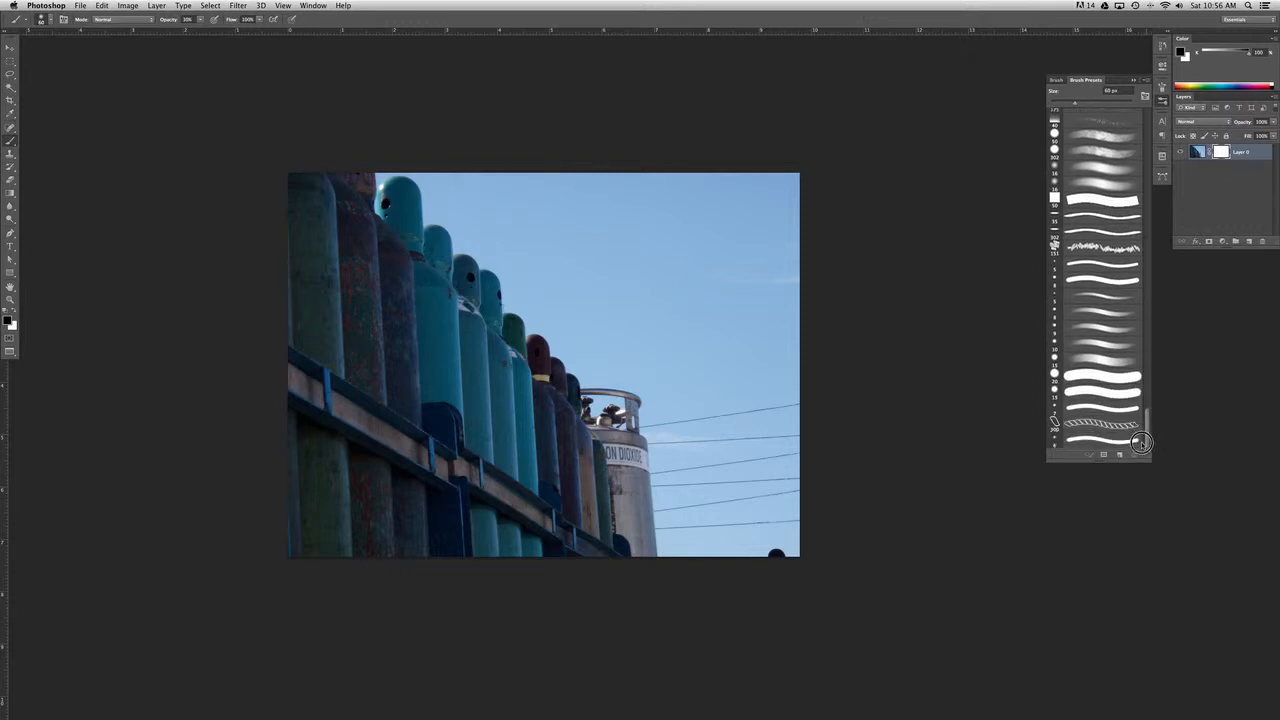
pyautogui.click(1085, 377)
# Step: Set the brush tip's hardness to 92% and its spacing to 1%
pyautogui.click(1163, 88)
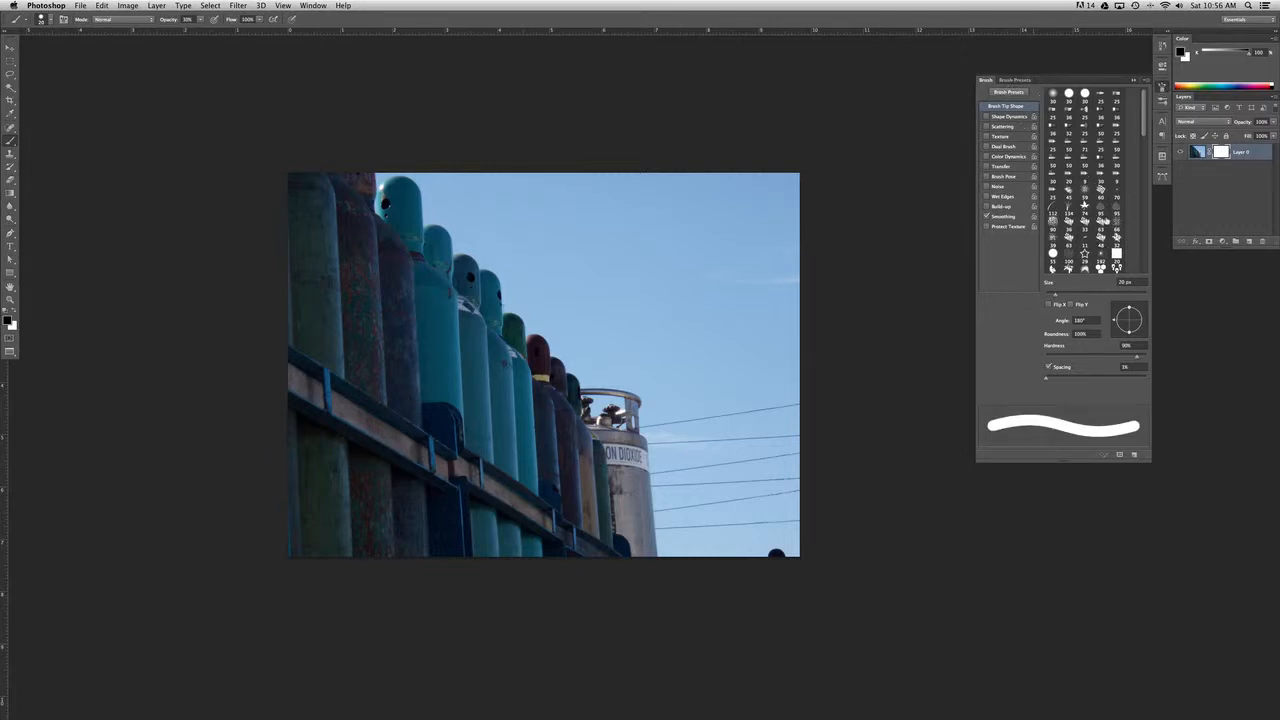
pyautogui.click(1141, 359)
pyautogui.click(1147, 356)
pyautogui.moveTo(1147, 356)
pyautogui.mouseDown()
pyautogui.moveTo(1112, 356)
pyautogui.moveTo(1139, 357)
pyautogui.mouseUp()
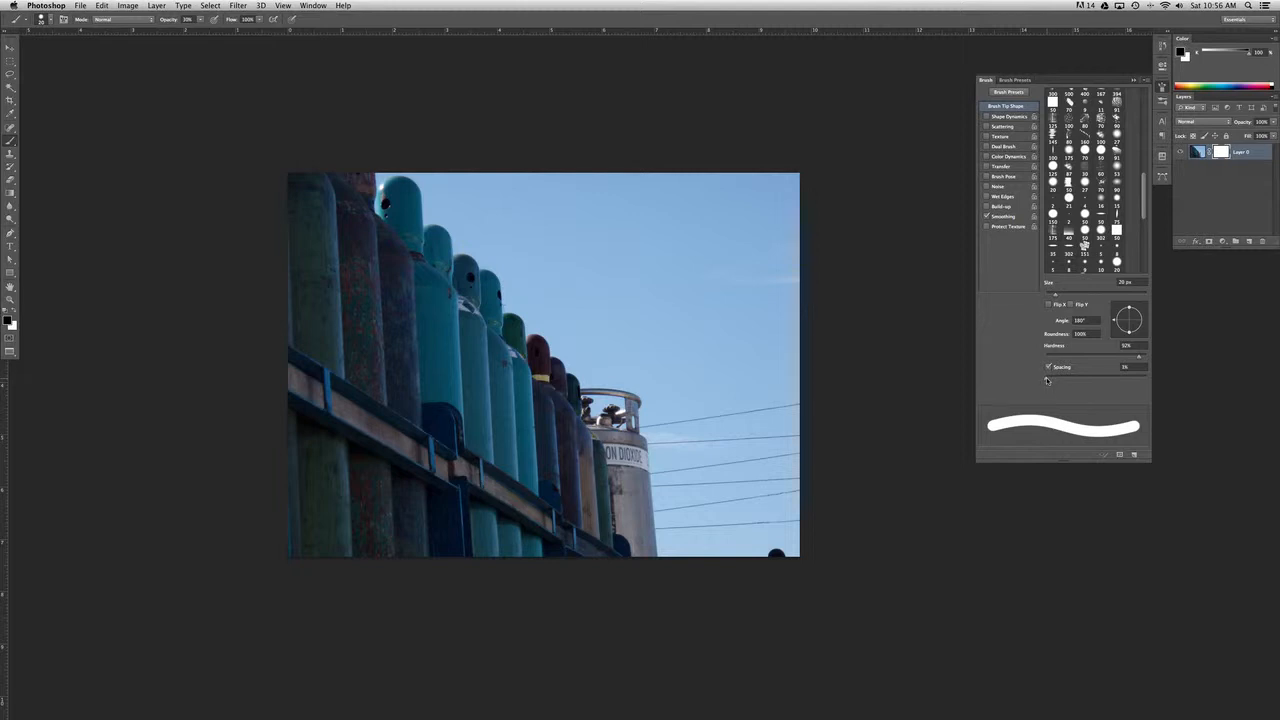
pyautogui.moveTo(1046, 380)
pyautogui.mouseDown()
pyautogui.moveTo(1086, 380)
pyautogui.moveTo(1044, 379)
pyautogui.moveTo(1073, 380)
pyautogui.mouseUp()
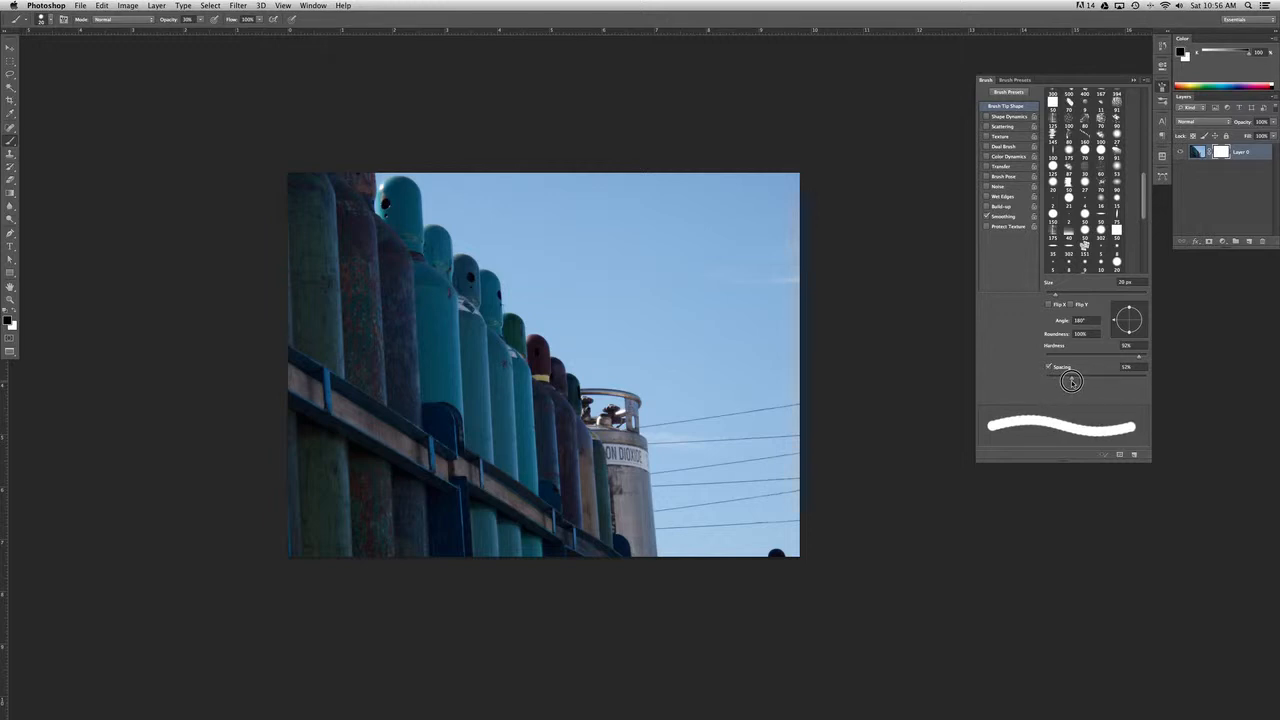
pyautogui.moveTo(1073, 380); pyautogui.dragTo(1036, 380)
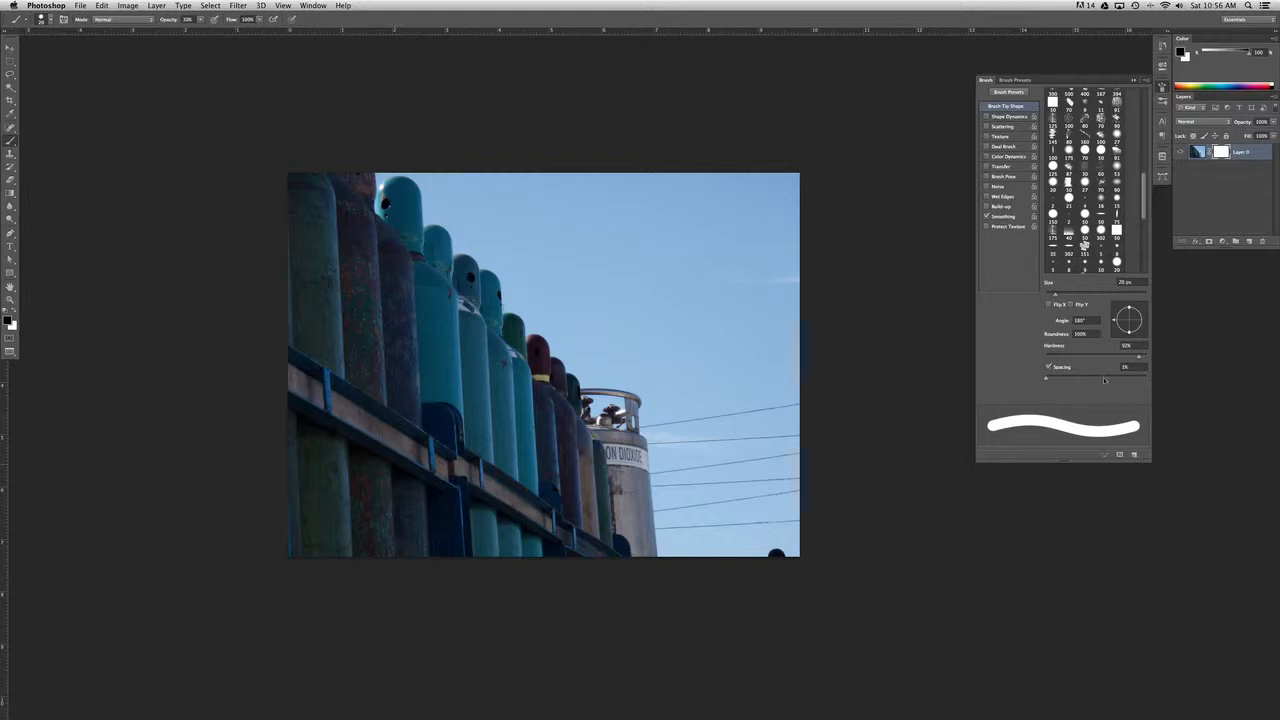
# Step: Save the adjusted tip as a new brush preset and show it at the end of the presets list
pyautogui.click(1134, 456)
pyautogui.click(755, 344)
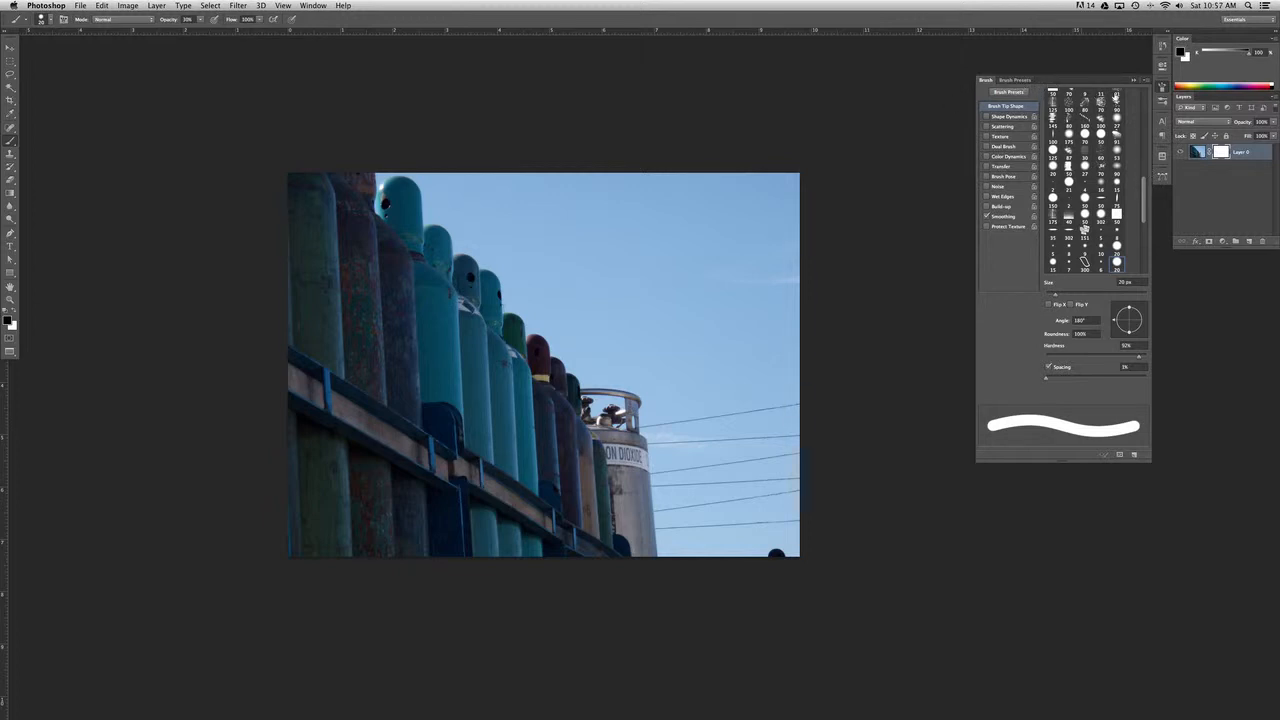
pyautogui.click(1163, 100)
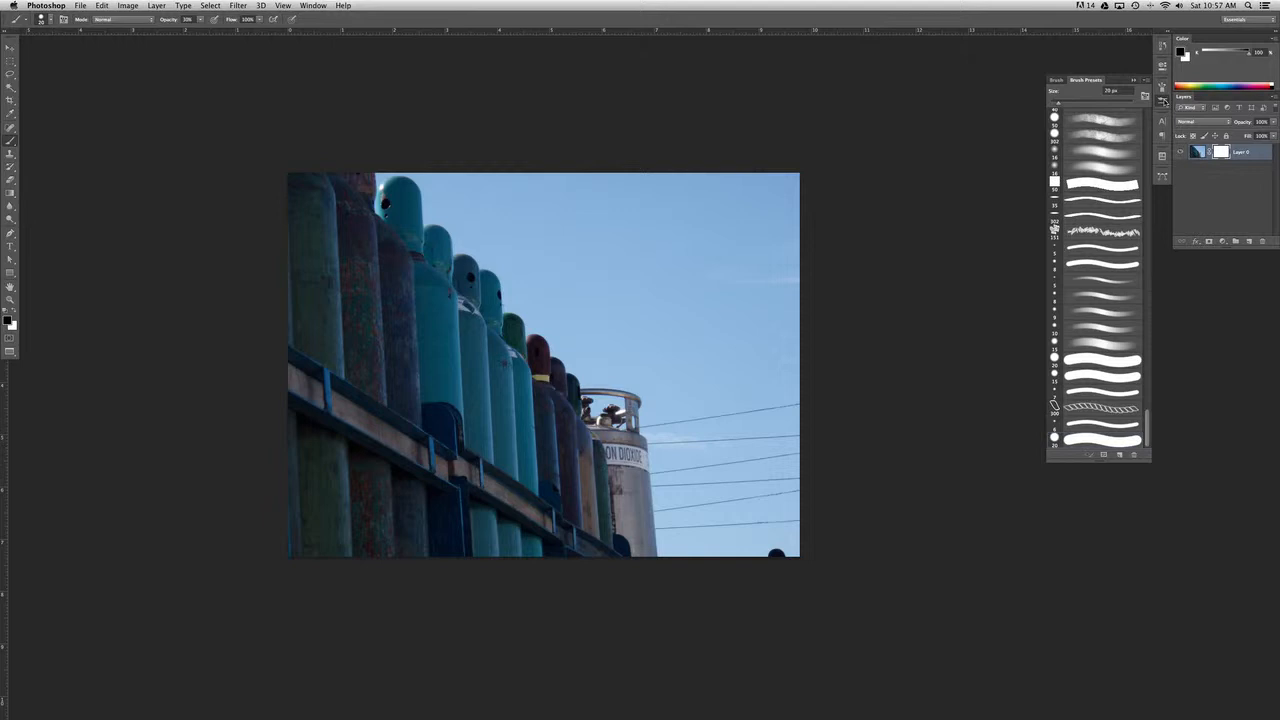
pyautogui.moveTo(1147, 423); pyautogui.dragTo(1141, 442)
pyautogui.moveTo(1148, 440); pyautogui.dragTo(1146, 448)
# Step: Scribble black test strokes on the mask across the cylinders, first at 30% opacity and again at 100%
pyautogui.moveTo(523, 298)
pyautogui.mouseDown()
pyautogui.moveTo(545, 292)
pyautogui.moveTo(542, 388)
pyautogui.moveTo(600, 402)
pyautogui.moveTo(628, 366)
pyautogui.mouseUp()
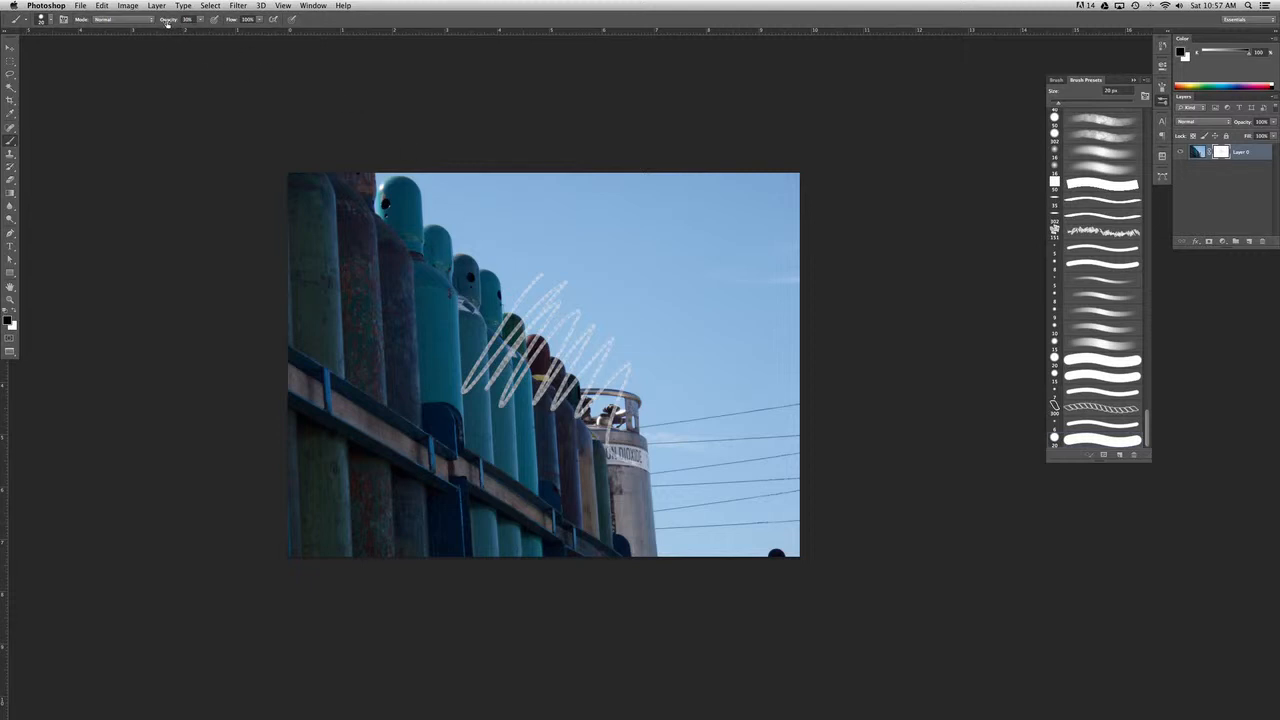
pyautogui.moveTo(163, 20); pyautogui.dragTo(428, 20)
pyautogui.moveTo(502, 282)
pyautogui.mouseDown()
pyautogui.moveTo(462, 365)
pyautogui.moveTo(500, 288)
pyautogui.moveTo(515, 300)
pyautogui.moveTo(492, 383)
pyautogui.moveTo(530, 330)
pyautogui.moveTo(590, 408)
pyautogui.mouseUp()
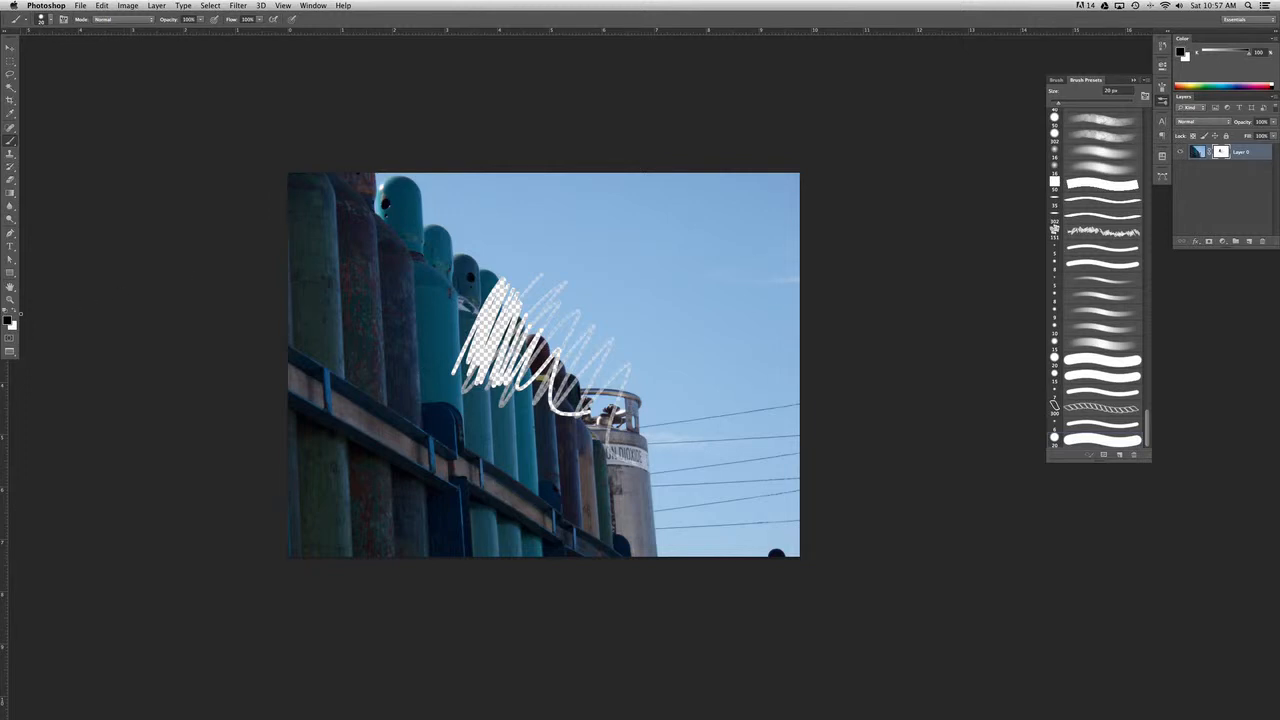
# Step: Paint white over the scribbles on the mask to restore the image, enlarging the brush to 86 px
pyautogui.click(14, 313)
pyautogui.moveTo(474, 305)
pyautogui.mouseDown()
pyautogui.moveTo(468, 355)
pyautogui.moveTo(490, 300)
pyautogui.moveTo(476, 384)
pyautogui.moveTo(505, 330)
pyautogui.moveTo(530, 345)
pyautogui.moveTo(528, 386)
pyautogui.mouseUp()
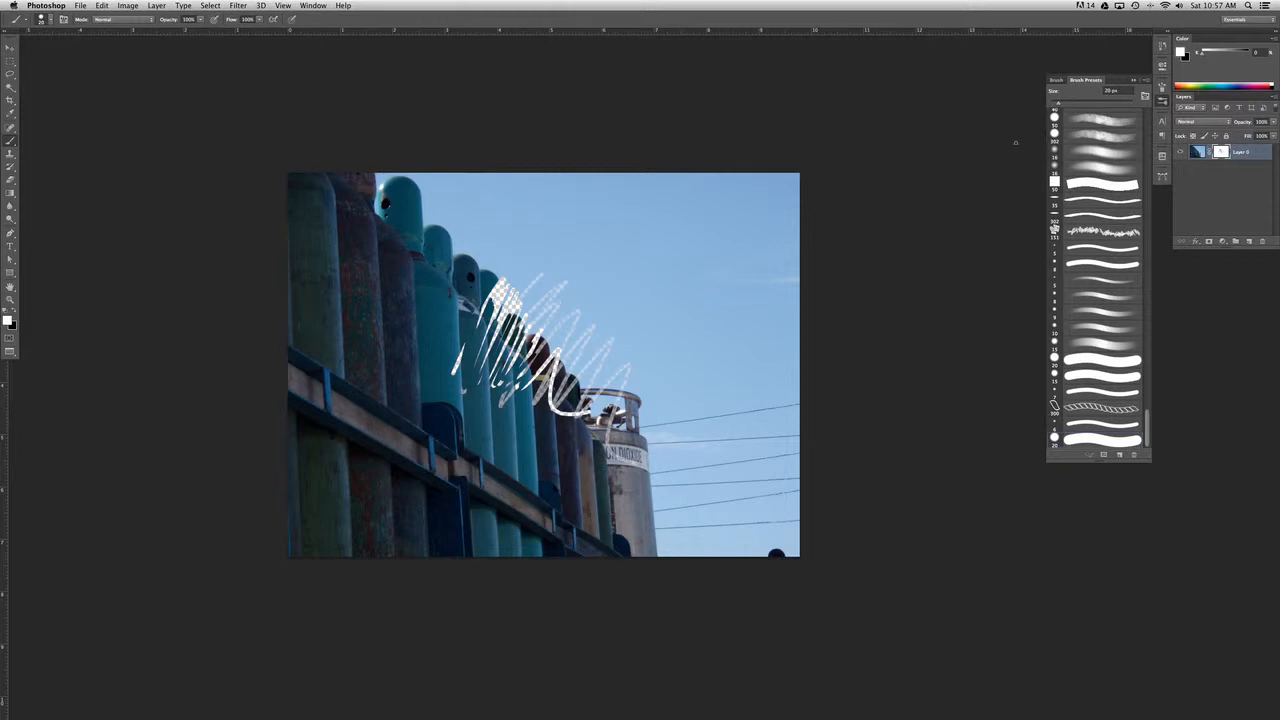
pyautogui.moveTo(1059, 105); pyautogui.dragTo(1073, 104)
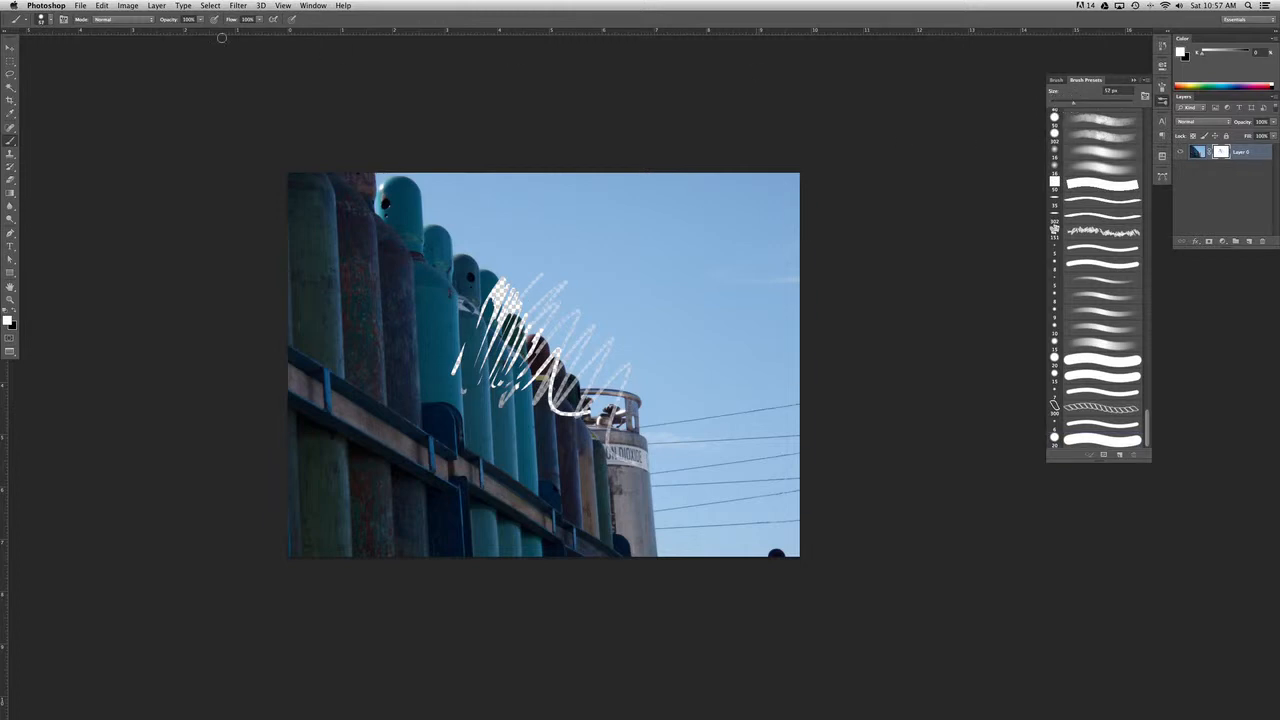
pyautogui.click(44, 20)
pyautogui.moveTo(44, 45); pyautogui.dragTo(55, 49)
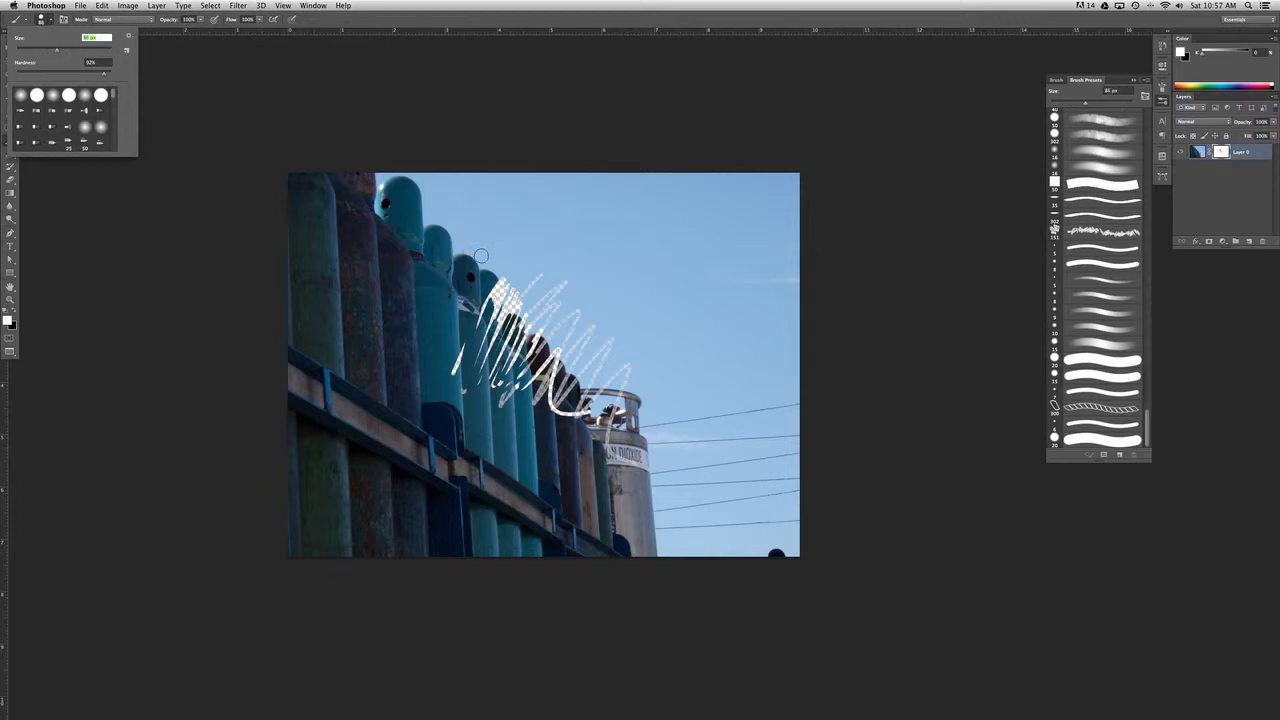
pyautogui.moveTo(464, 346)
pyautogui.mouseDown()
pyautogui.moveTo(475, 385)
pyautogui.moveTo(500, 300)
pyautogui.moveTo(529, 263)
pyautogui.moveTo(508, 400)
pyautogui.moveTo(549, 311)
pyautogui.moveTo(589, 271)
pyautogui.moveTo(595, 308)
pyautogui.moveTo(629, 354)
pyautogui.moveTo(641, 467)
pyautogui.moveTo(571, 414)
pyautogui.moveTo(648, 436)
pyautogui.mouseUp()
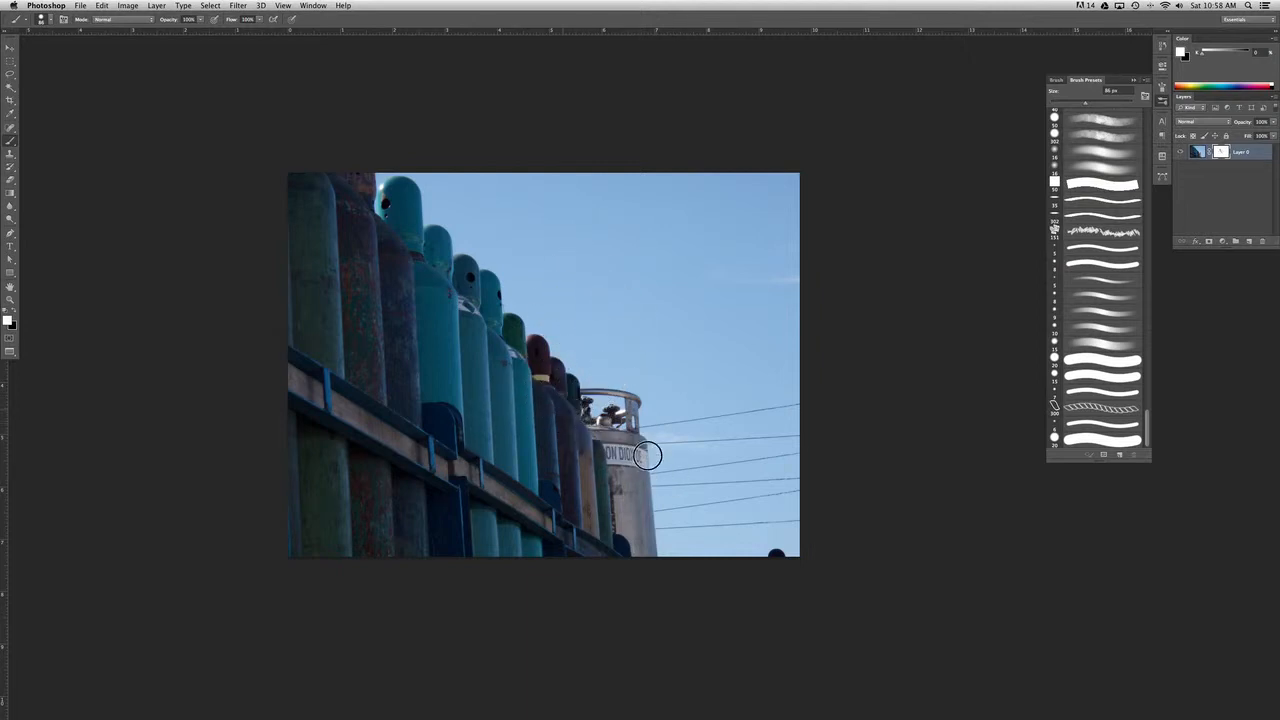
# Step: Paint black on the mask at 100% opacity to hide the sky along the tops of the cylinders
pyautogui.click(14, 312)
pyautogui.moveTo(440, 188)
pyautogui.mouseDown()
pyautogui.moveTo(423, 200)
pyautogui.moveTo(540, 298)
pyautogui.mouseUp()
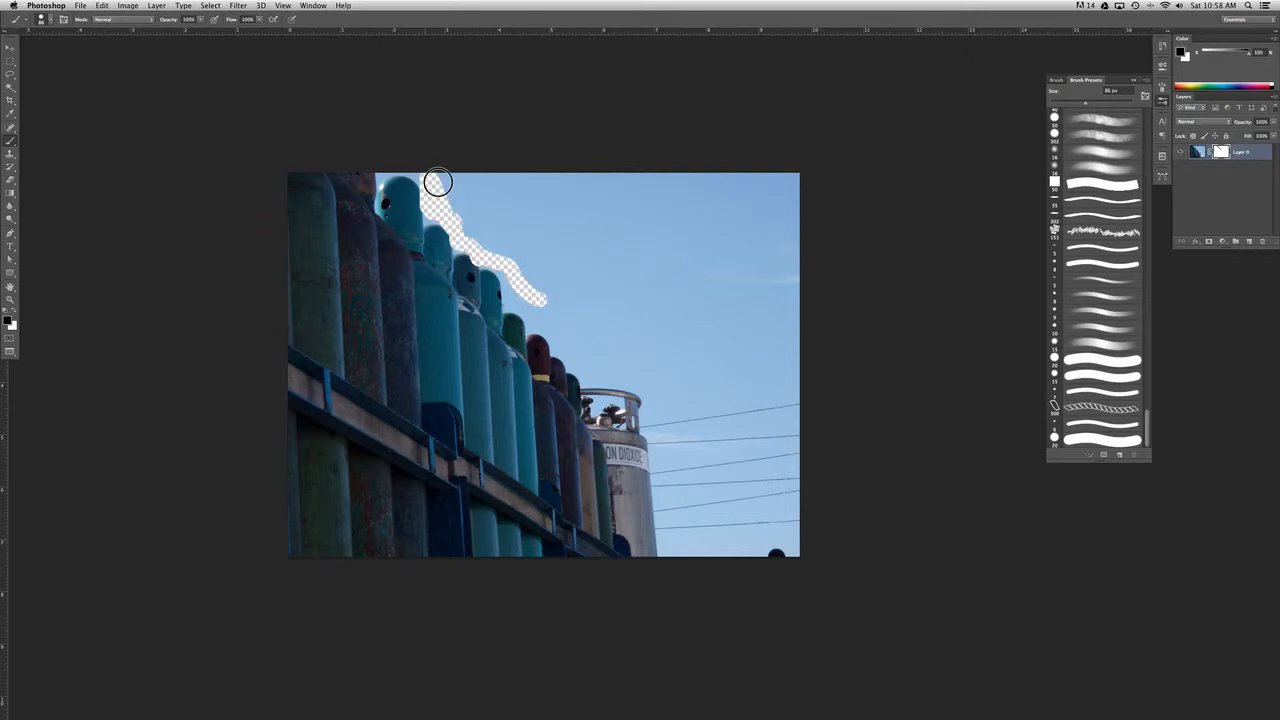
pyautogui.moveTo(475, 222)
pyautogui.mouseDown()
pyautogui.moveTo(461, 184)
pyautogui.moveTo(482, 185)
pyautogui.moveTo(387, 169)
pyautogui.moveTo(491, 234)
pyautogui.moveTo(513, 306)
pyautogui.moveTo(596, 356)
pyautogui.mouseUp()
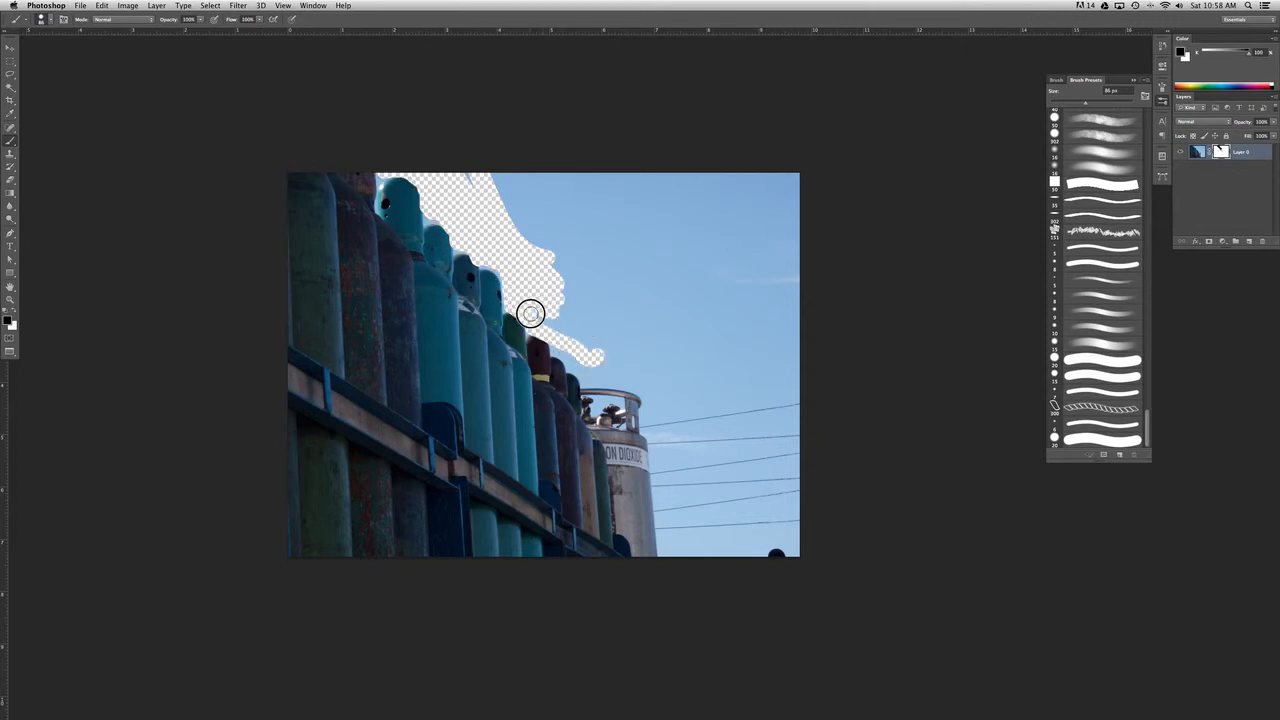
pyautogui.moveTo(530, 314); pyautogui.dragTo(608, 352)
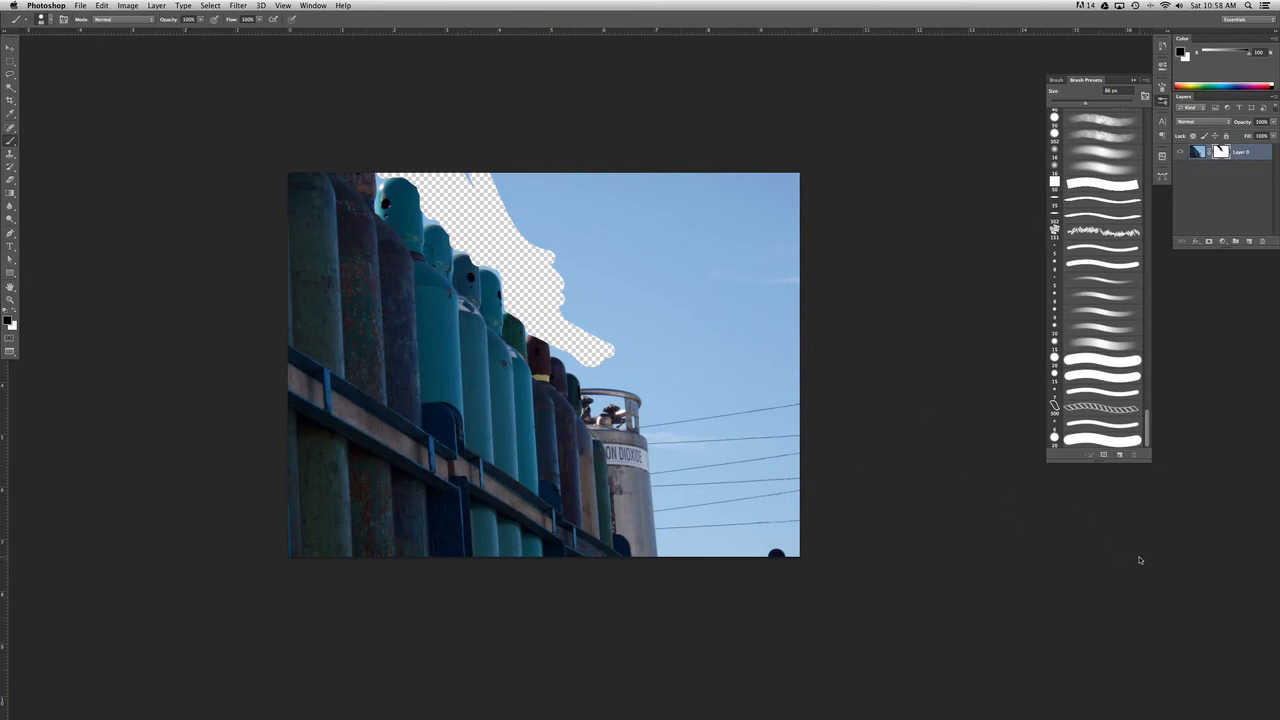